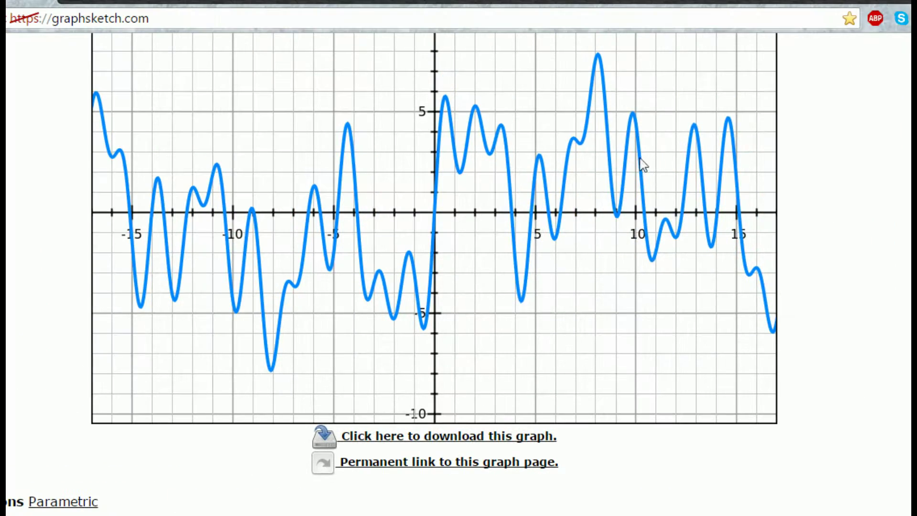
scroll(643, 165, "up", 2)
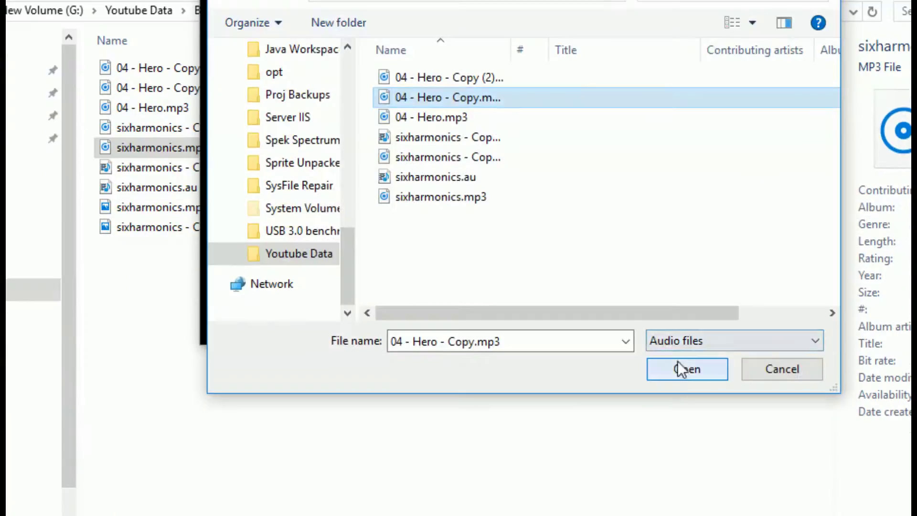
Load sixharmonics - Copy.mp3 into Spek to show its 192 kbps spectrogram, then minimise Spek.
left_click(680, 364)
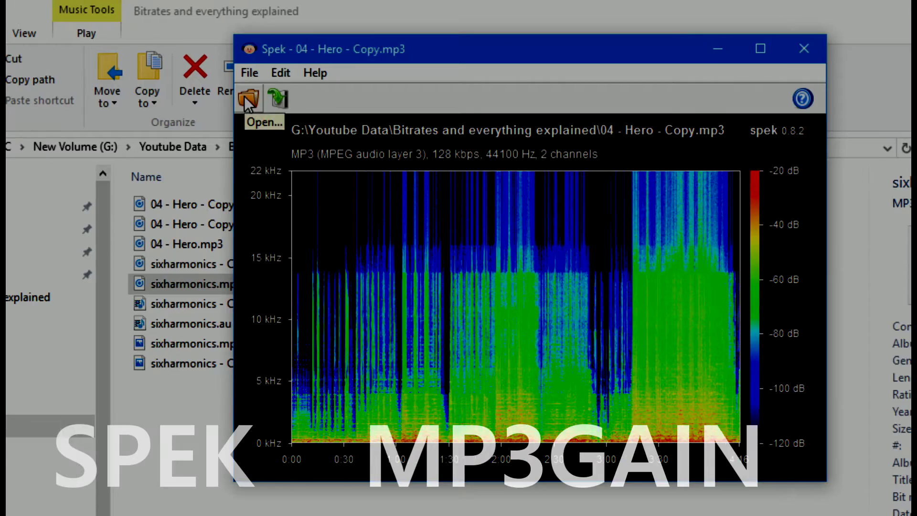
left_click(214, 99)
left_click(478, 294)
left_click(552, 334)
left_click(549, 293)
left_click(711, 504)
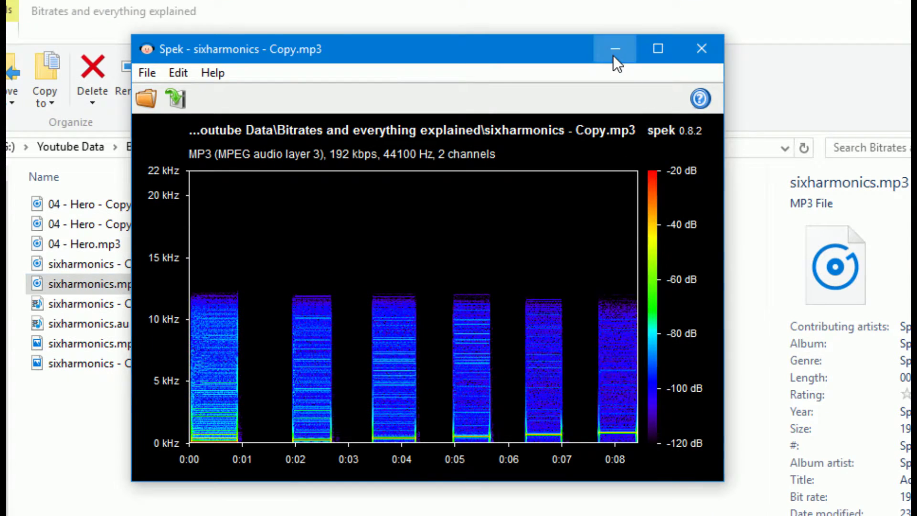
left_click(615, 14)
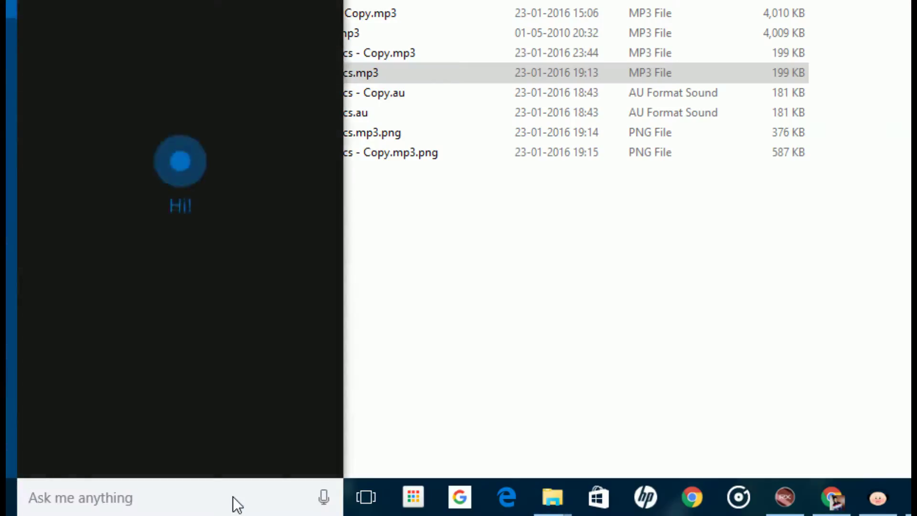
Launch MP3Gain and add sixharmonics - Copy.mp3 to its file list.
type("mp3")
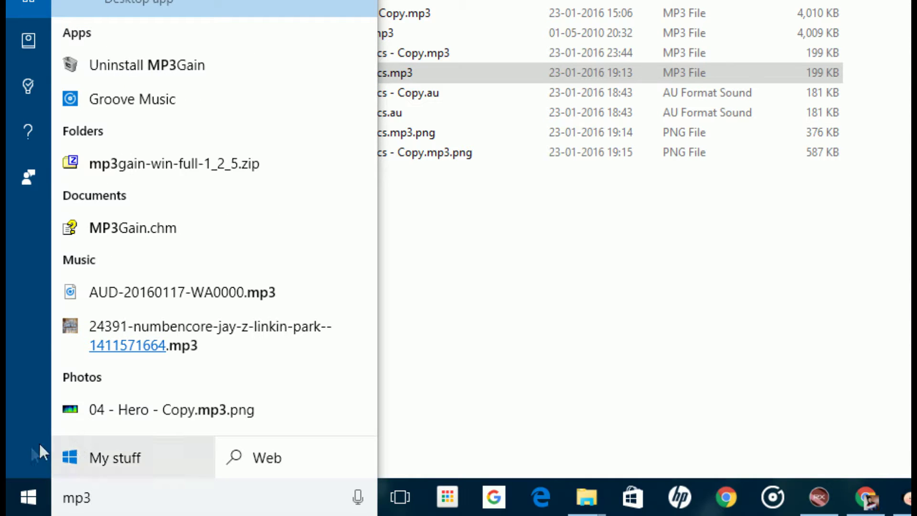
key("Return")
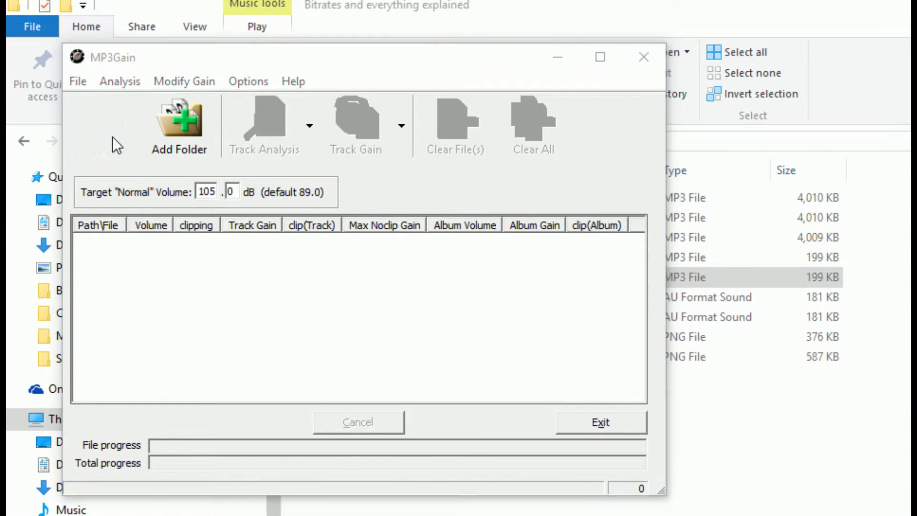
left_click(11, 98)
left_click(330, 199)
left_click(338, 179)
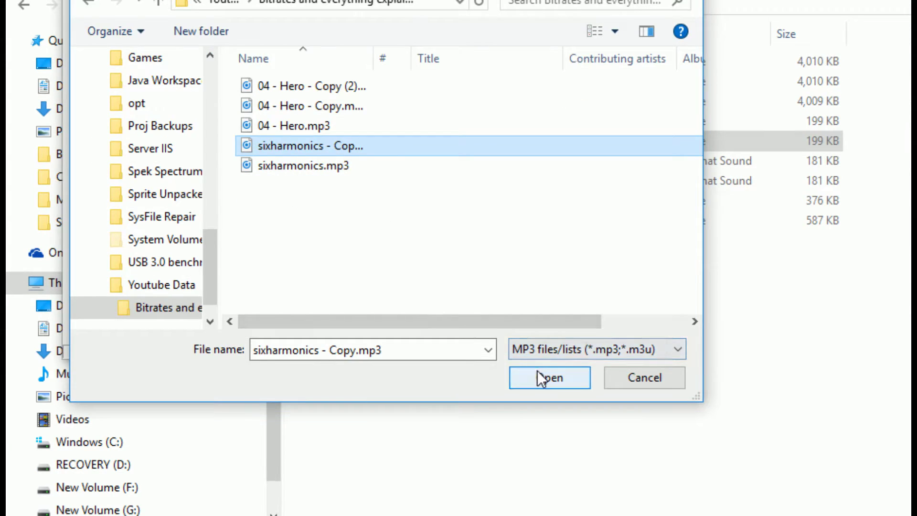
left_click(544, 411)
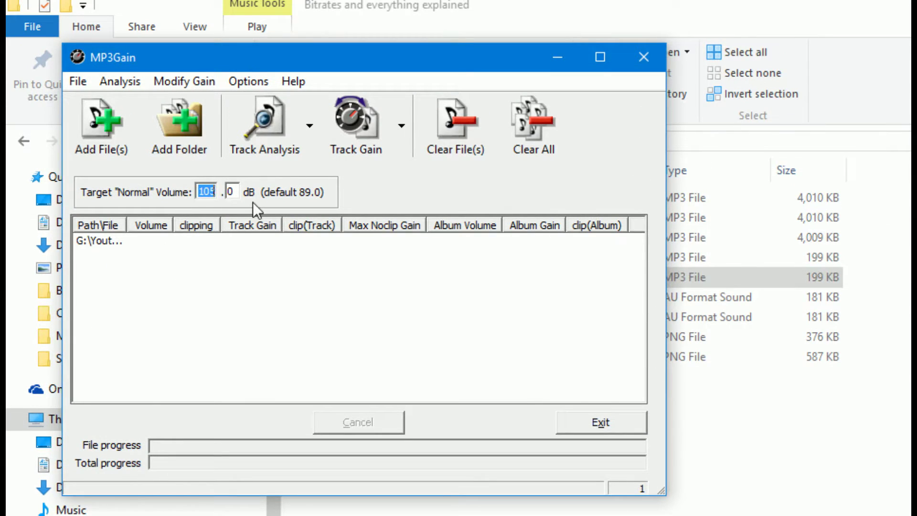
Analyse the copy and apply Track Gain to the 105 dB target, then close MP3Gain.
left_click(165, 245)
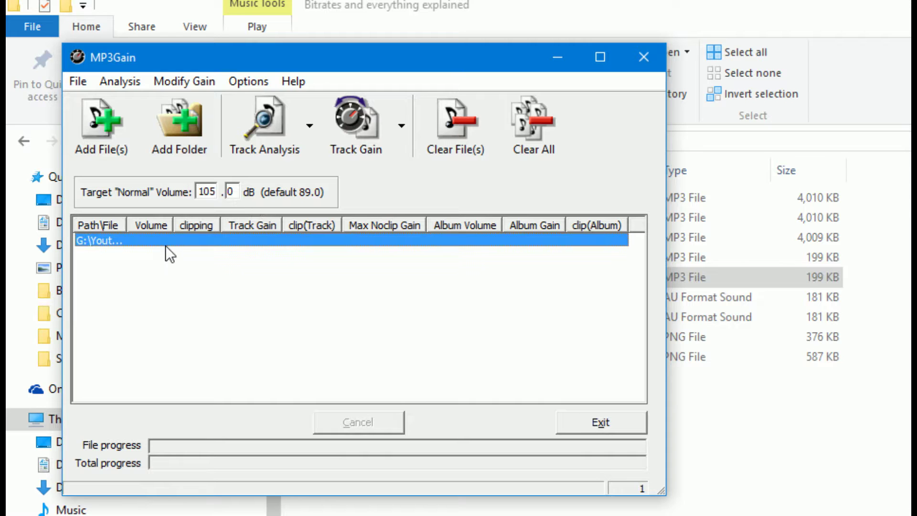
left_click(284, 154)
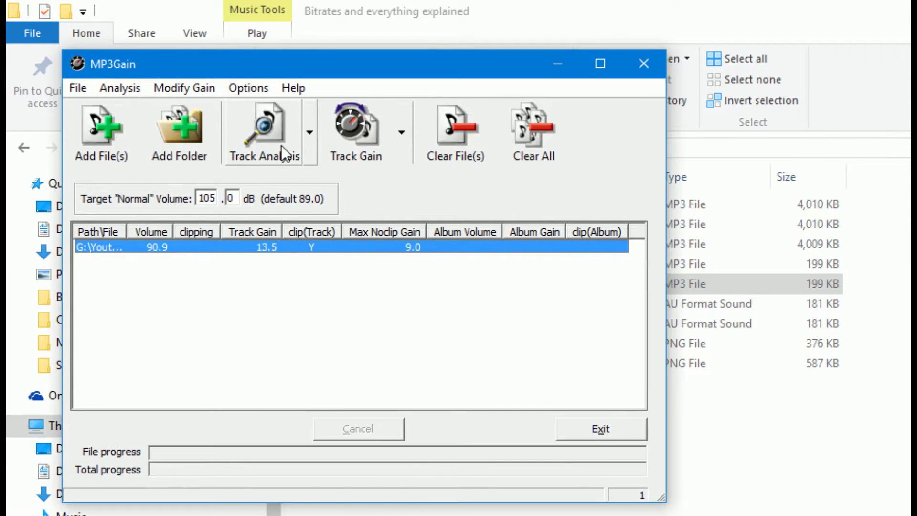
left_click(340, 140)
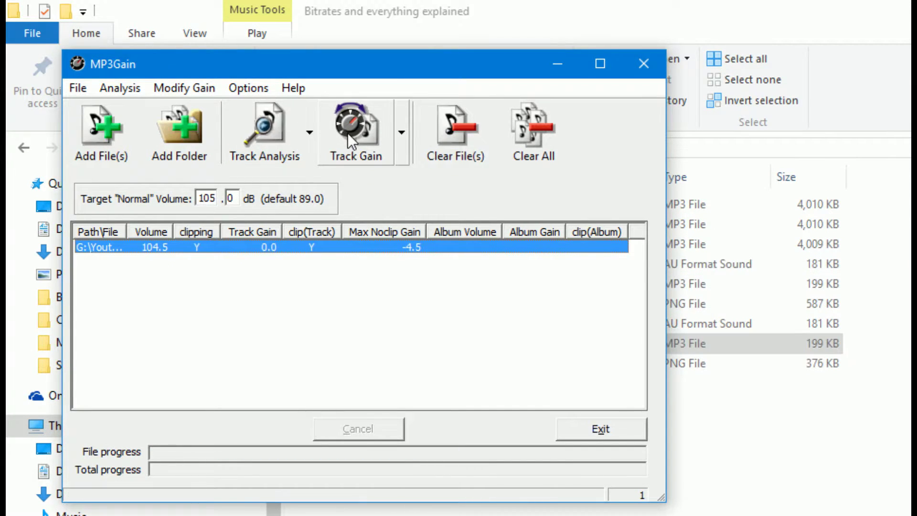
left_click(640, 72)
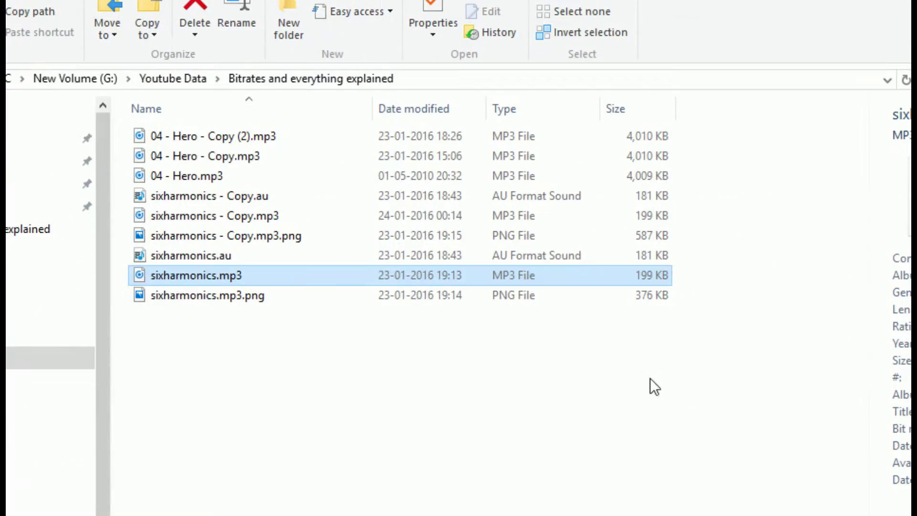
Reload the boosted sixharmonics - Copy.mp3 in Spek to redraw its spectrogram.
left_click(640, 495)
left_click(245, 28)
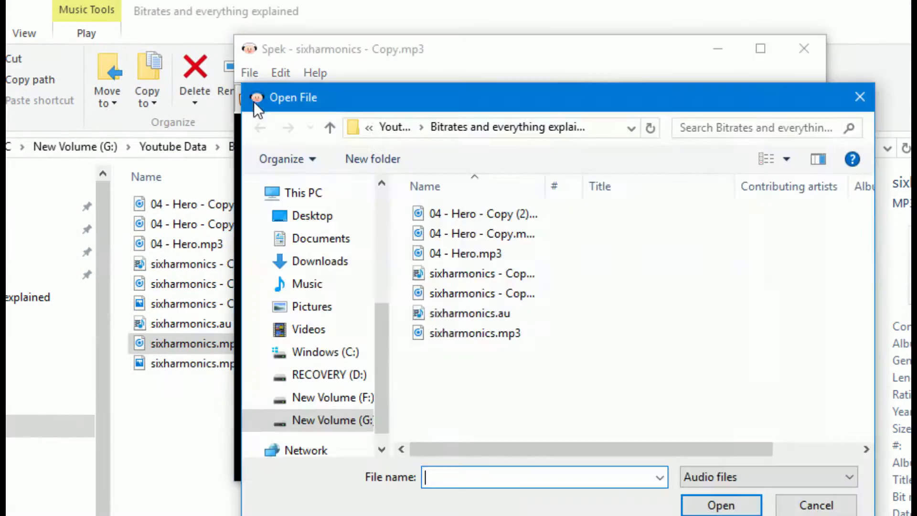
double_click(511, 293)
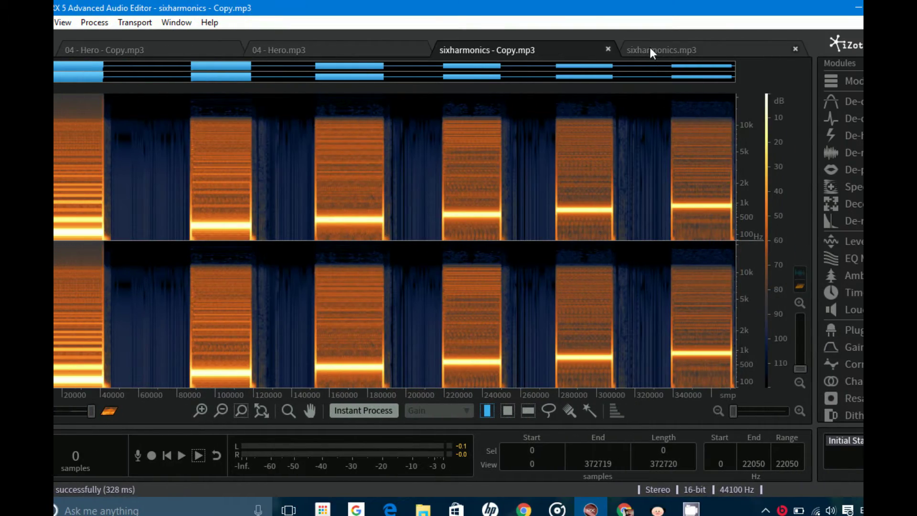
Show the original sixharmonics.mp3 spectrogram in iZotope RX.
left_click(699, 50)
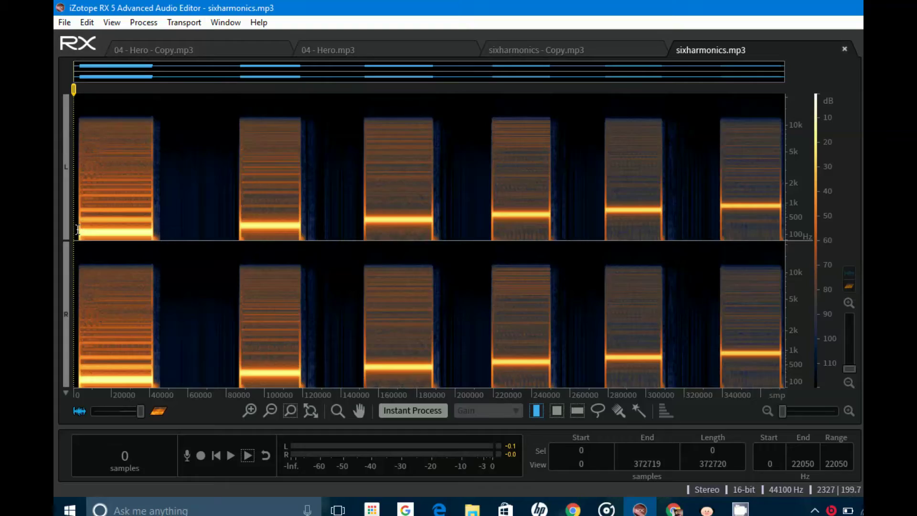
Overlay the waveform on the original's spectrogram and inspect it around 5000–5250 samples.
scroll(95, 233, "up", 5)
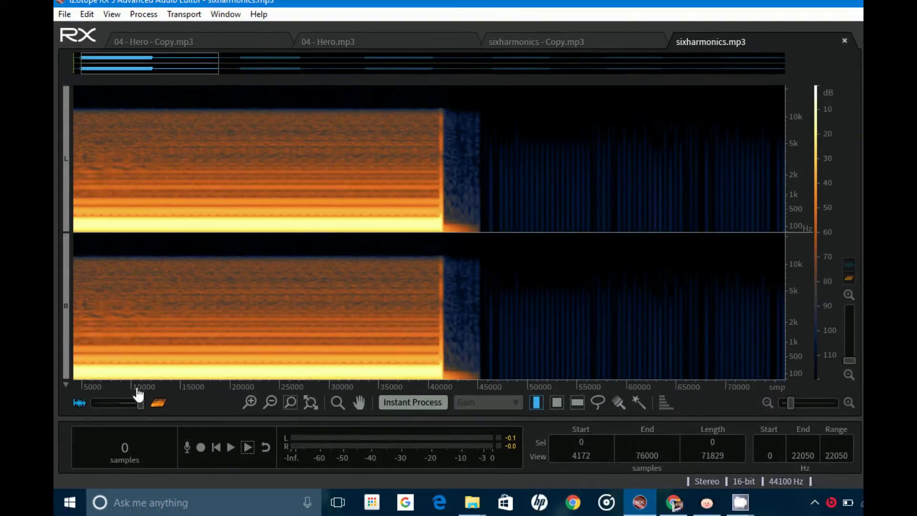
left_click_drag(140, 403, 113, 404)
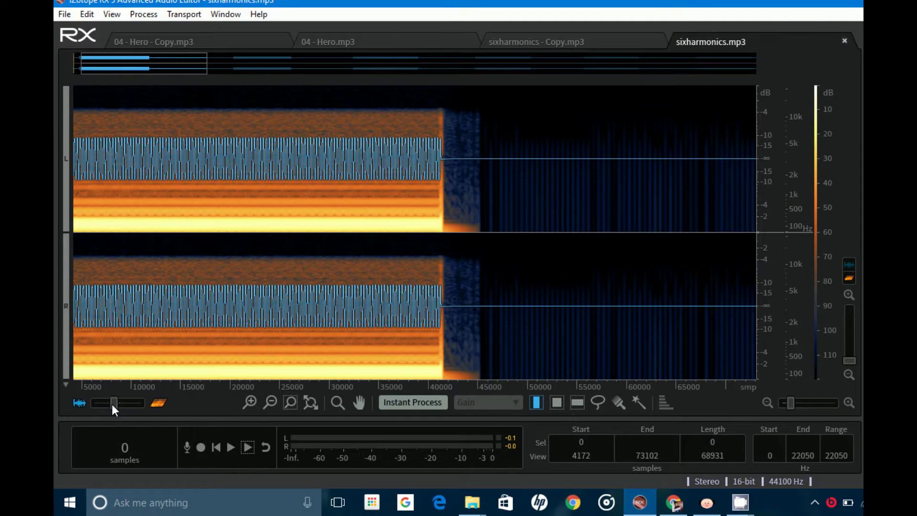
scroll(119, 286, "left", 2)
left_click(123, 198)
scroll(110, 198, "up", 8)
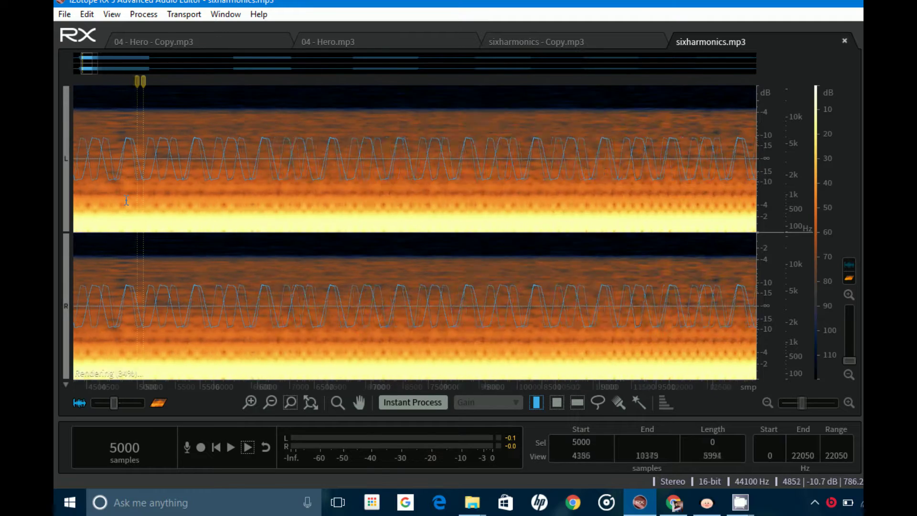
left_click_drag(171, 180, 216, 177)
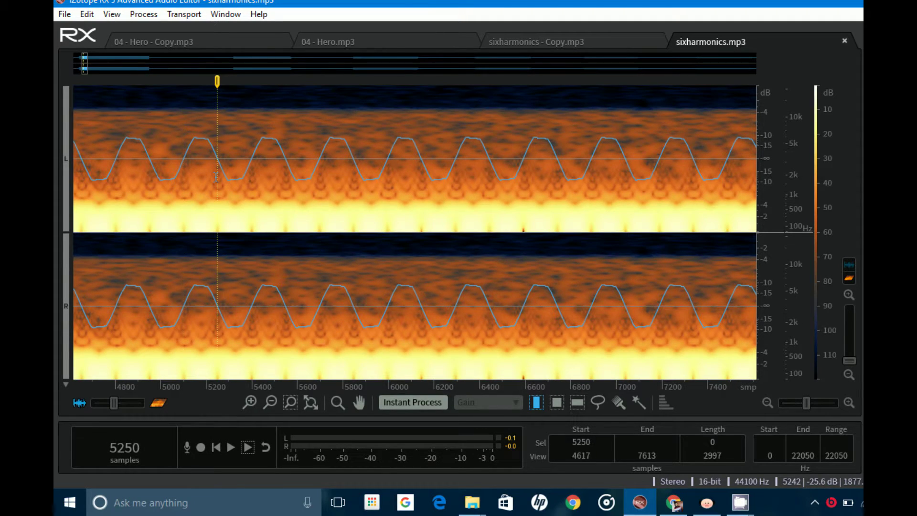
scroll(216, 176, "down", 10)
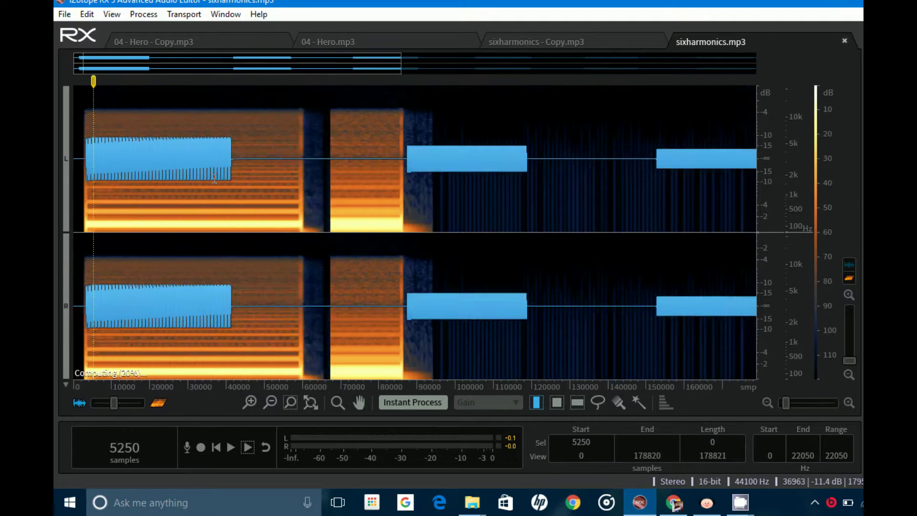
scroll(215, 179, "down", 2)
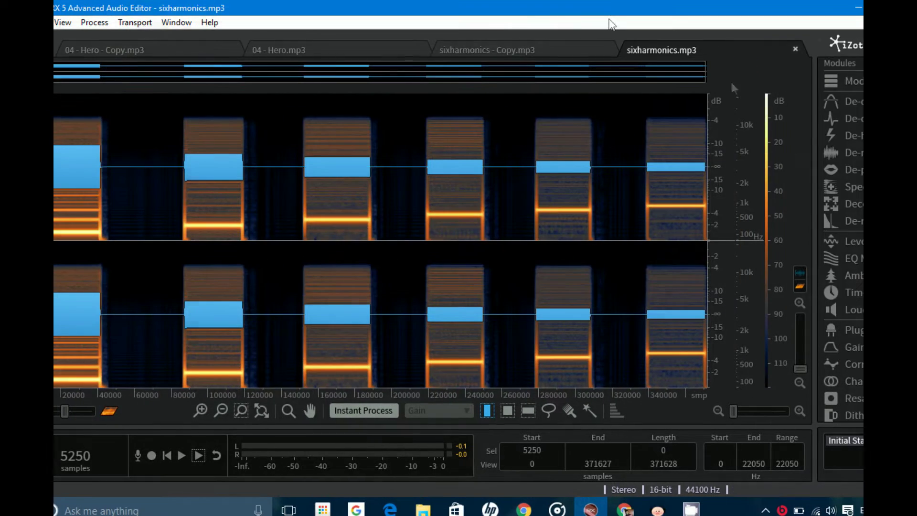
Compare original and boosted sixharmonics at the third tone, around sample 155000.
left_click(487, 50)
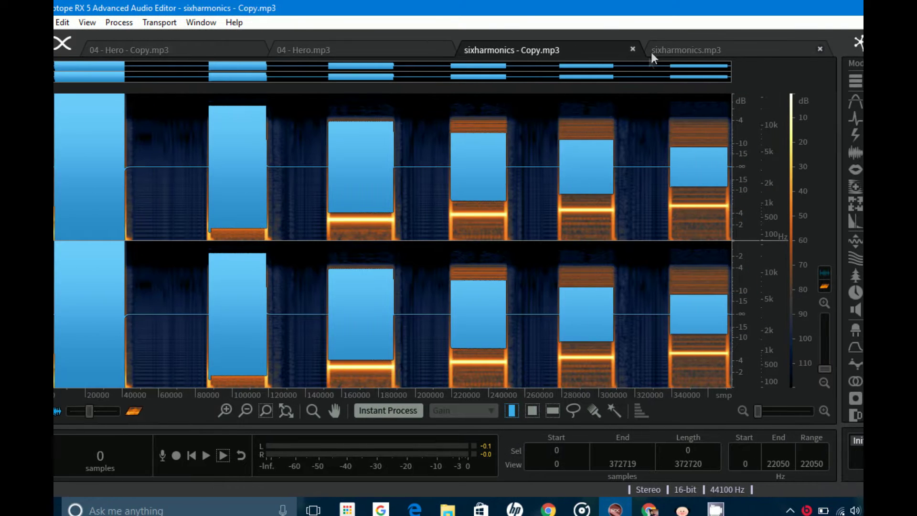
left_click(688, 49)
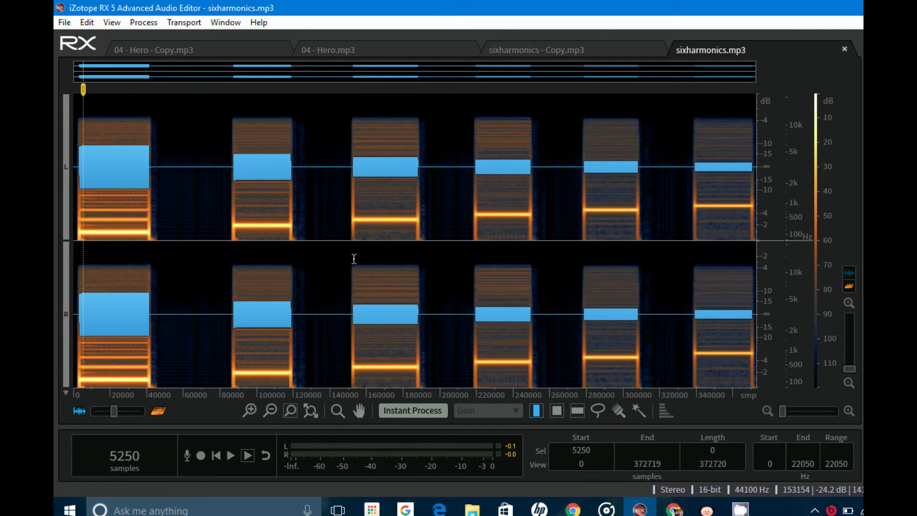
left_click(350, 285)
scroll(349, 287, "up", 4)
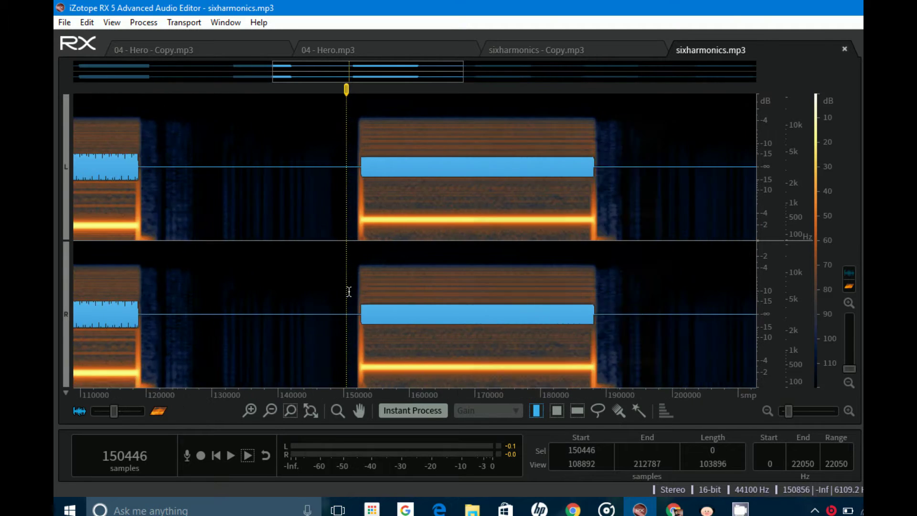
left_click(404, 286)
scroll(402, 298, "up", 4)
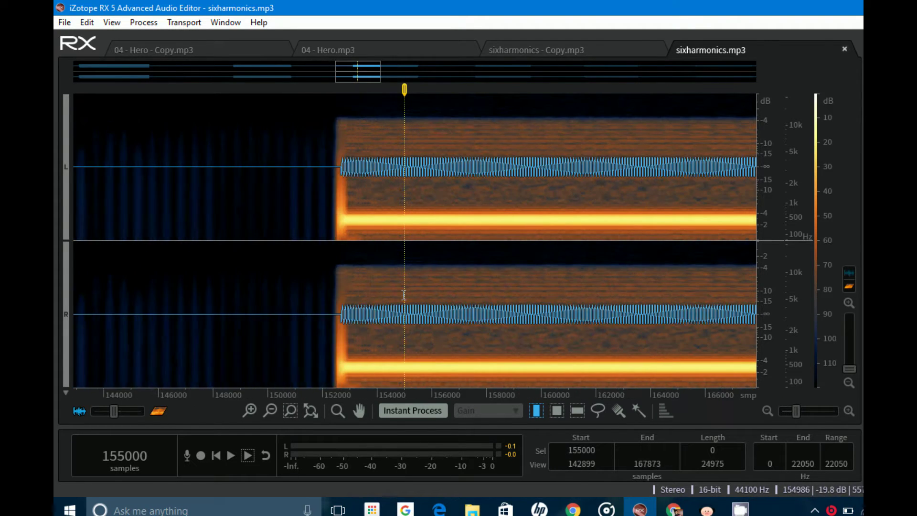
scroll(401, 304, "up", 6)
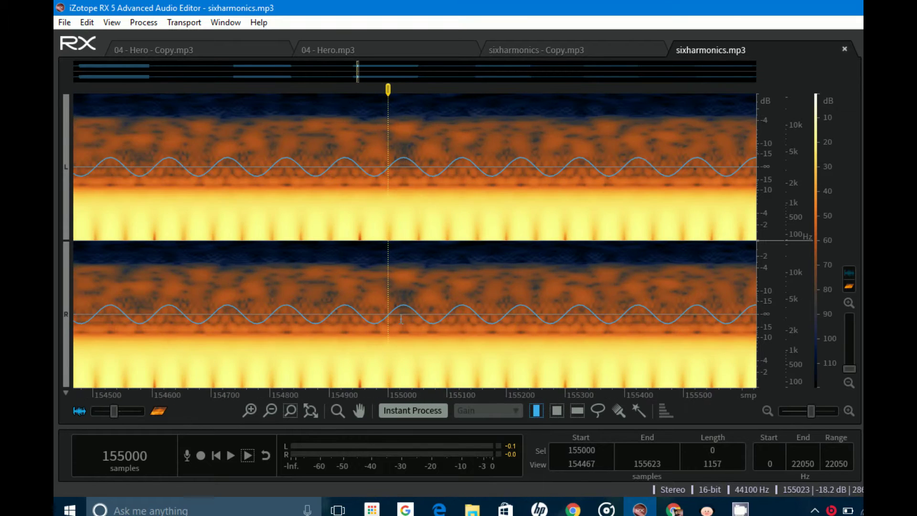
scroll(139, 301, "down", 9)
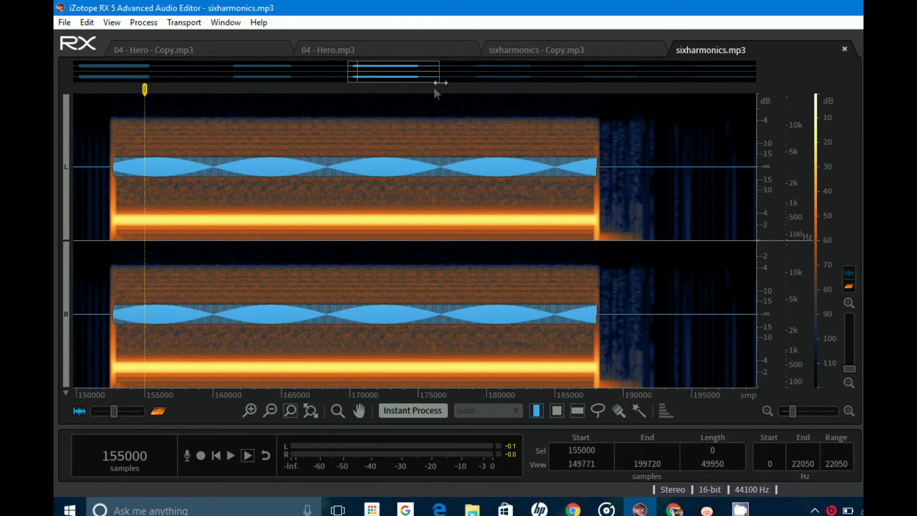
left_click(490, 50)
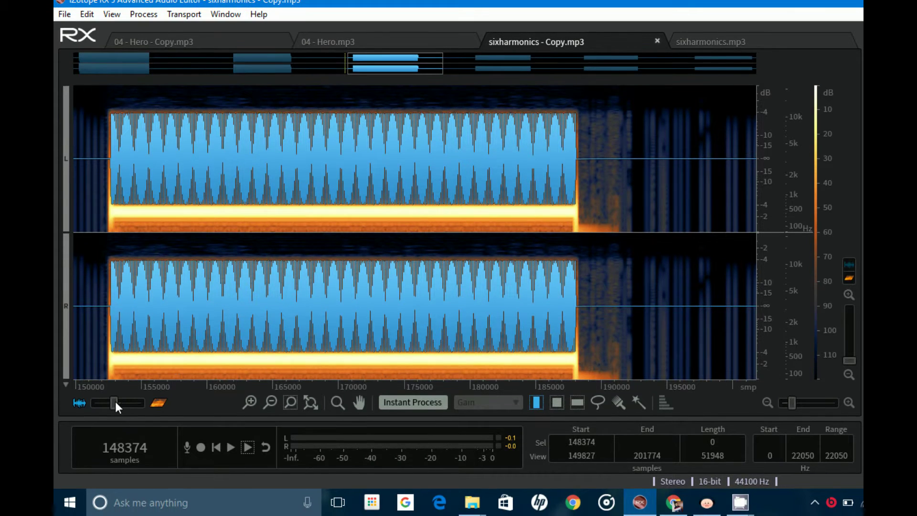
Hide the waveform overlay, compare both sixharmonics spectrograms, then show 04 - Hero - Copy.mp3.
left_click_drag(116, 401, 146, 402)
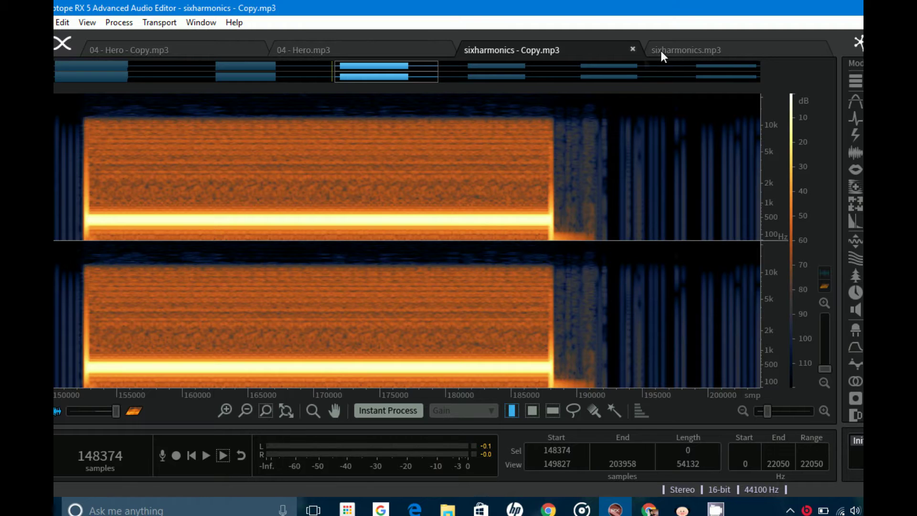
left_click(660, 51)
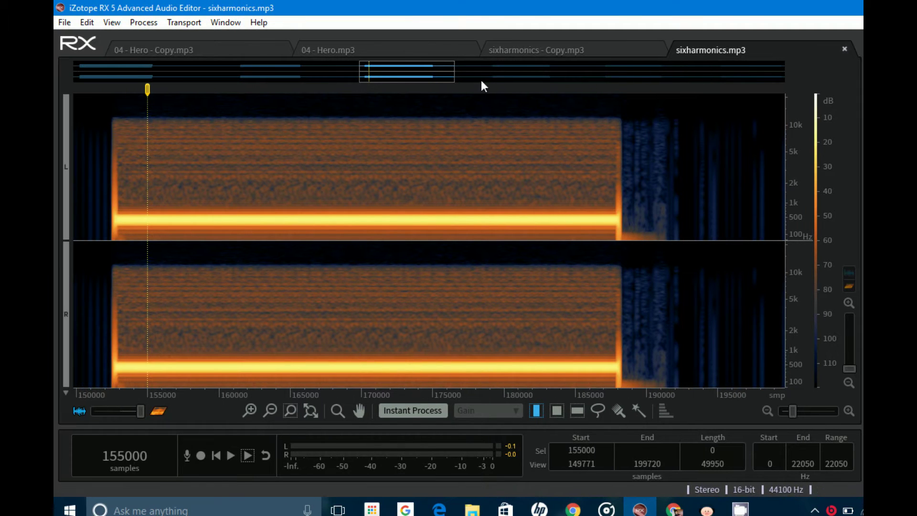
left_click(494, 53)
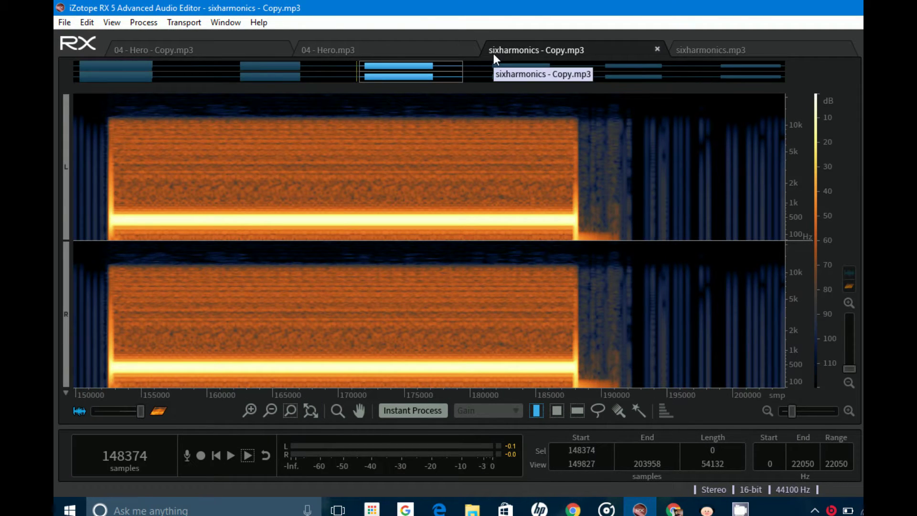
left_click(679, 50)
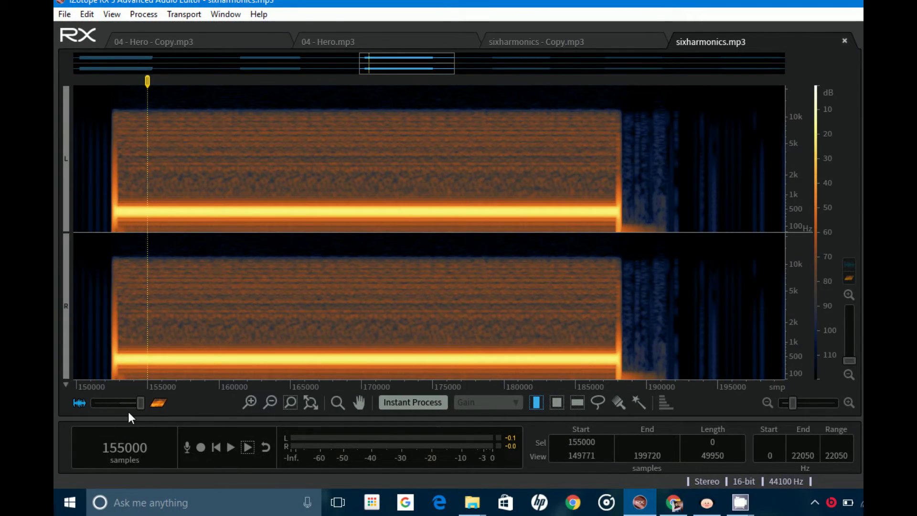
left_click(304, 50)
left_click(245, 61)
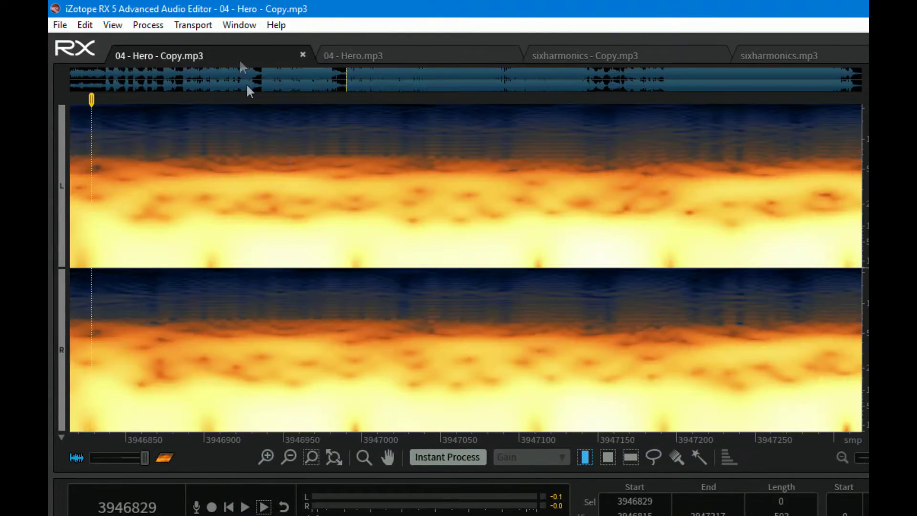
Zoom out over the whole 04 - Hero - Copy spectrogram, then zoom into the 852 Hz sine's cycles.
scroll(158, 262, "down", 10)
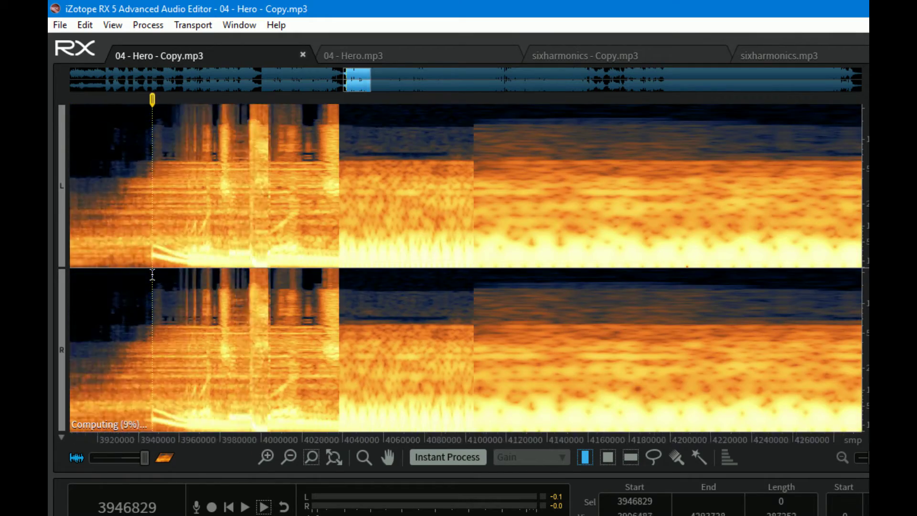
scroll(152, 274, "down", 5)
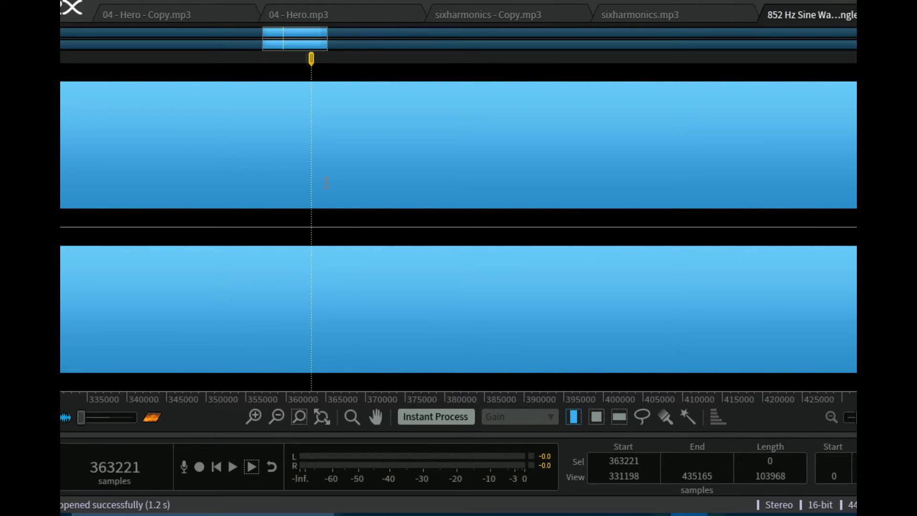
scroll(326, 183, "up", 10)
scroll(294, 189, "up", 7)
scroll(272, 205, "up", 6)
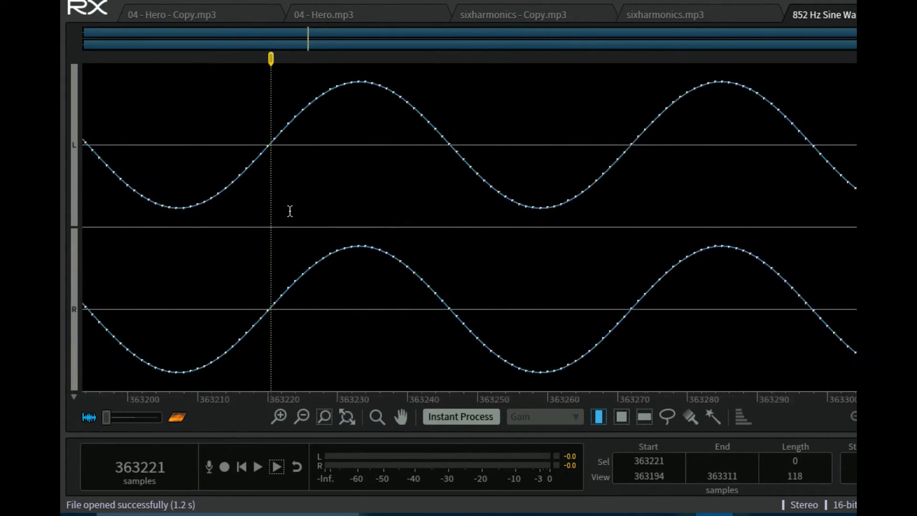
scroll(290, 211, "up", 2)
scroll(290, 211, "down", 1)
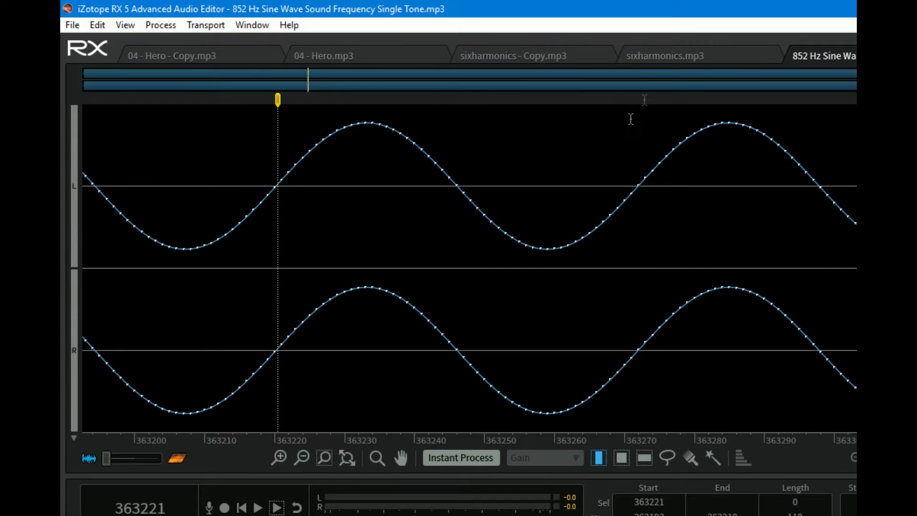
left_click(649, 61)
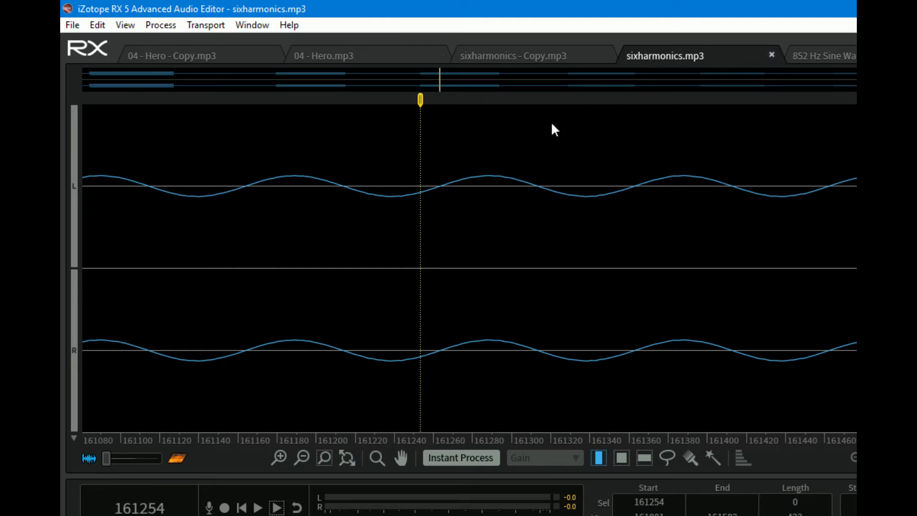
left_click(508, 60)
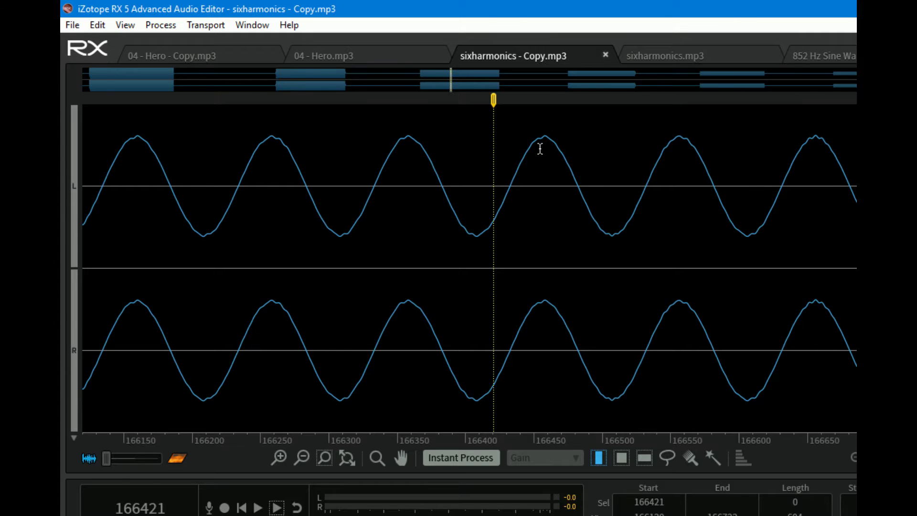
scroll(540, 149, "up", 2)
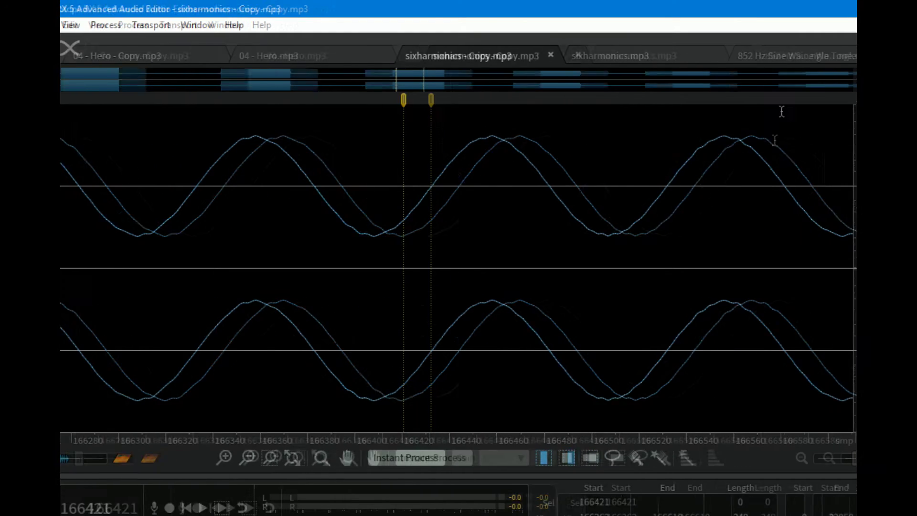
left_click(652, 66)
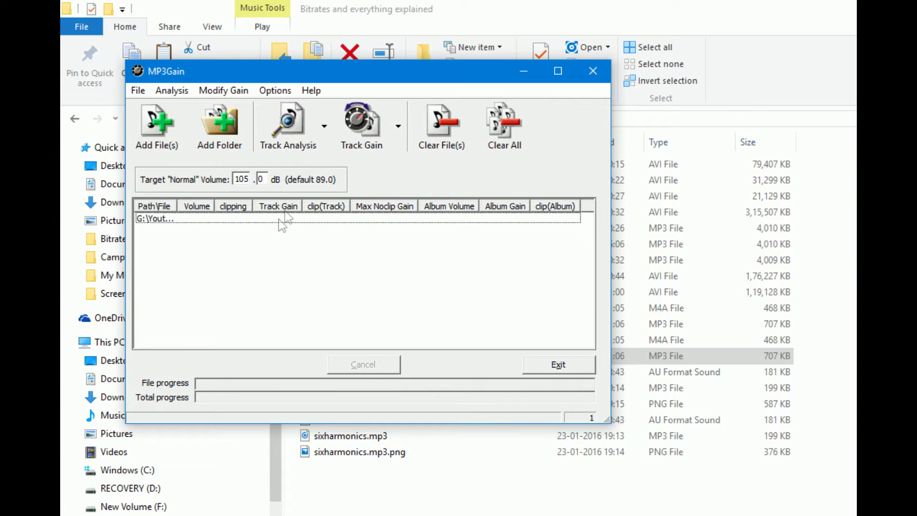
Boost the 852 Hz sine MP3 by 4.5 dB to 105 dB in MP3Gain, then drag the copy into RX.
left_click(280, 219)
left_click(289, 122)
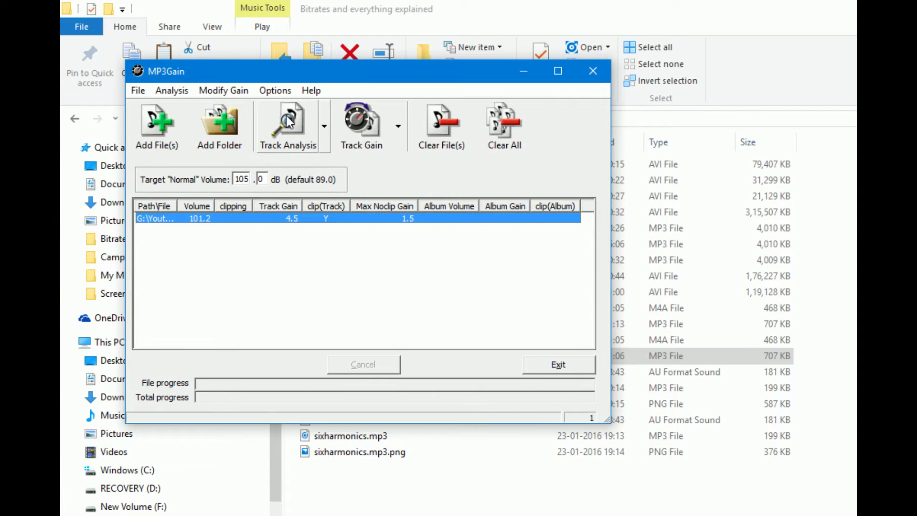
left_click(362, 123)
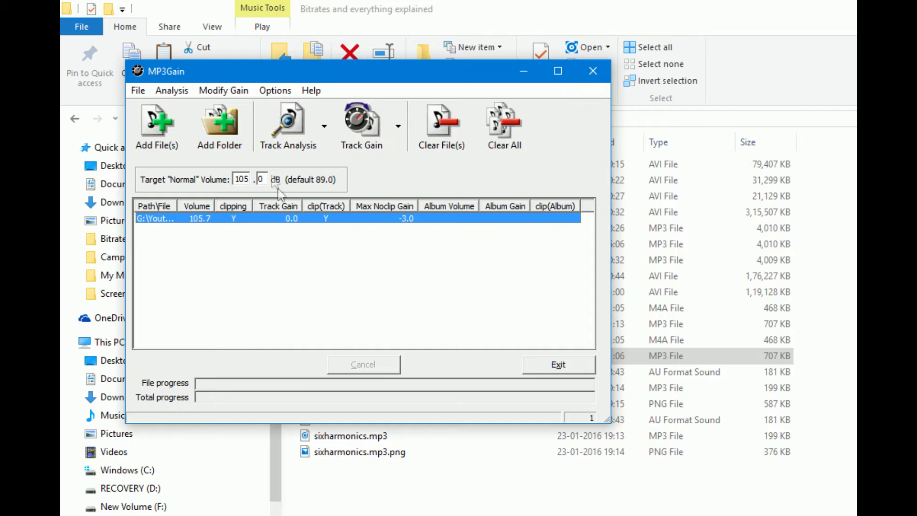
left_click(592, 70)
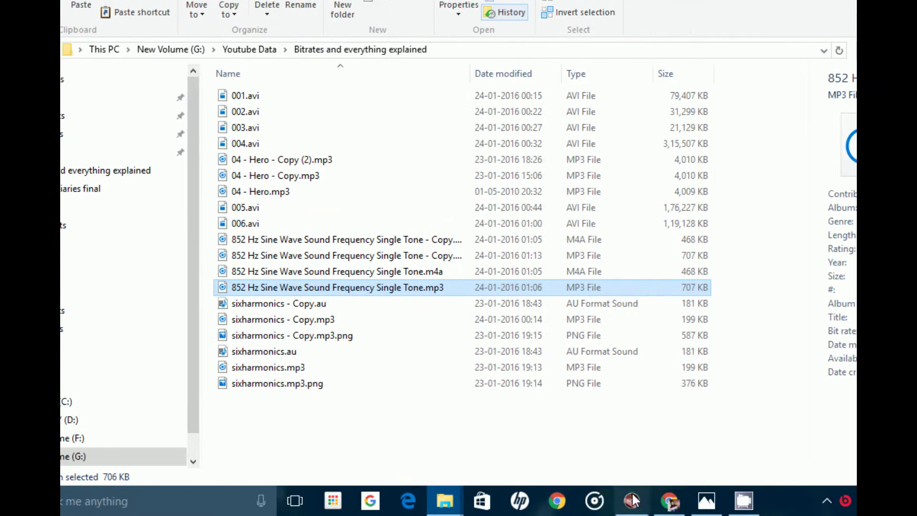
left_click_drag(477, 255, 422, 184)
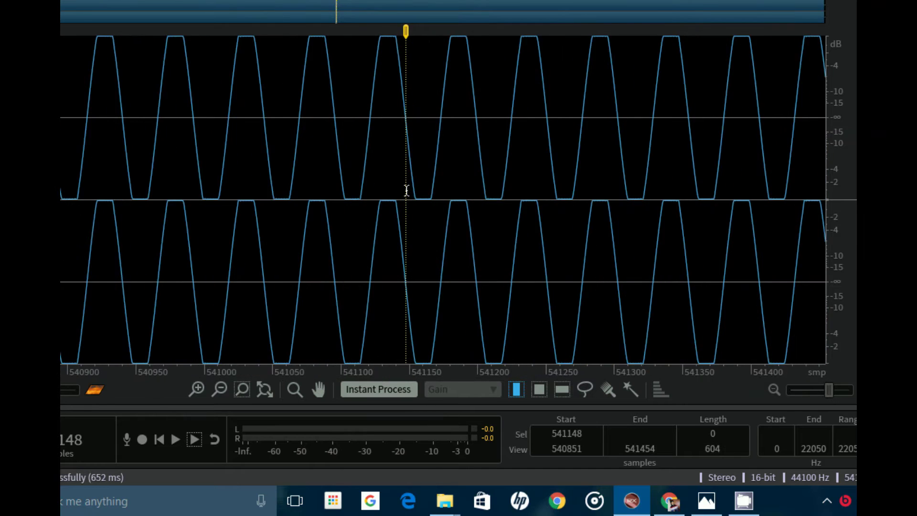
Compare the clipped copy with the original 852 Hz sine, then show the original fully as spectrogram.
scroll(406, 190, "up", 2)
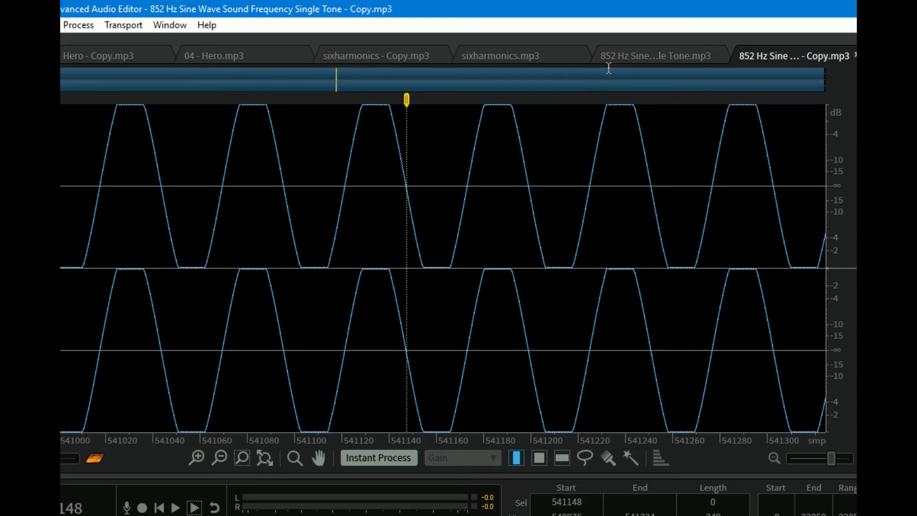
left_click(620, 62)
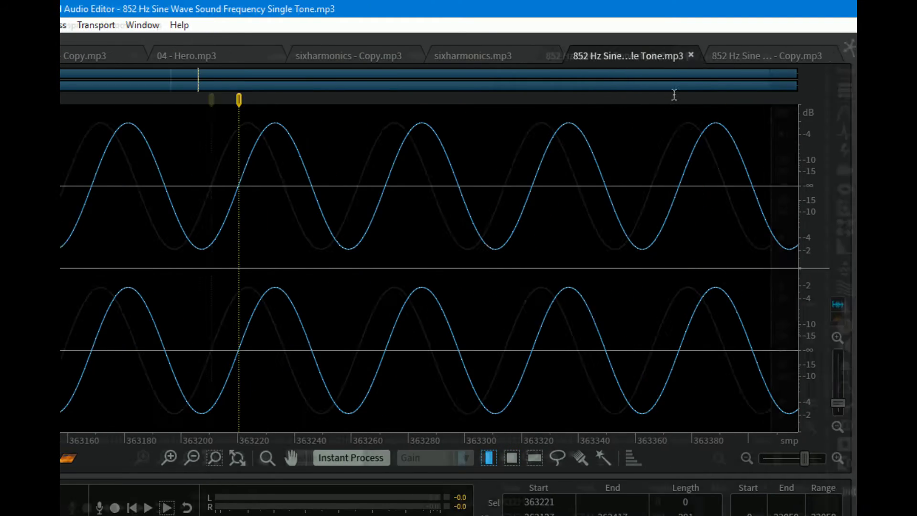
left_click(787, 56)
left_click_drag(105, 389, 159, 388)
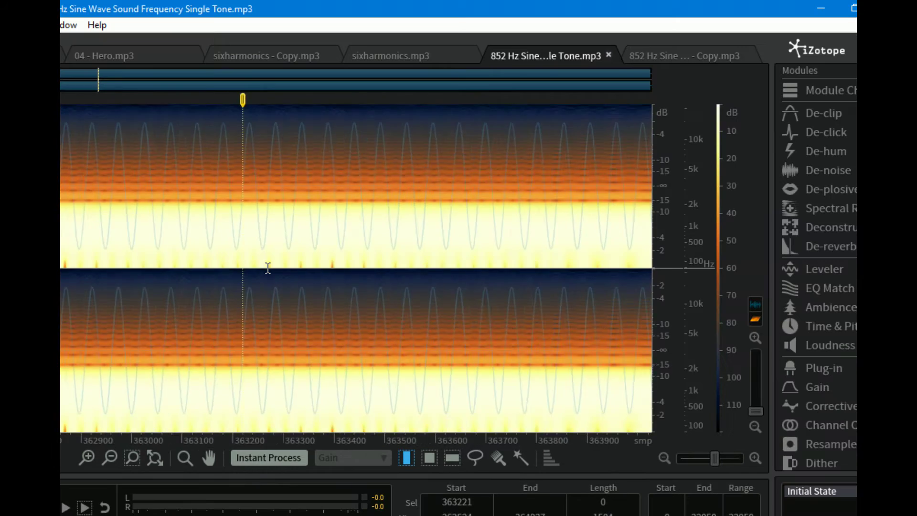
Zoom out and alternate between the original's single 852 Hz line and the copy's extra harmonics.
scroll(268, 269, "down", 5)
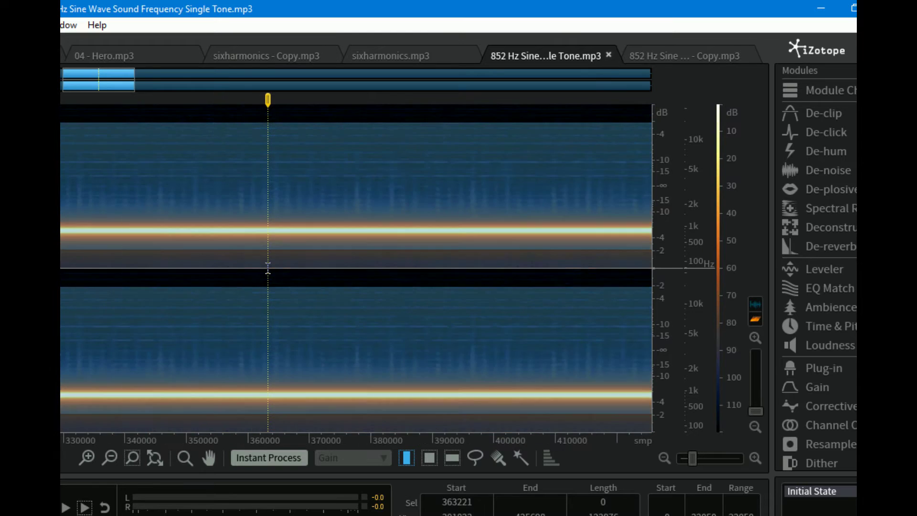
scroll(268, 269, "down", 4)
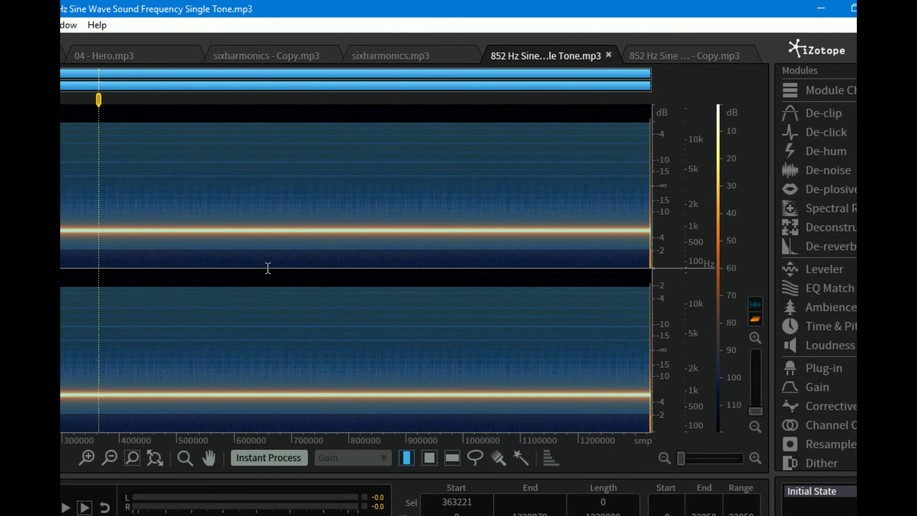
left_click(640, 57)
scroll(294, 242, "down", 5)
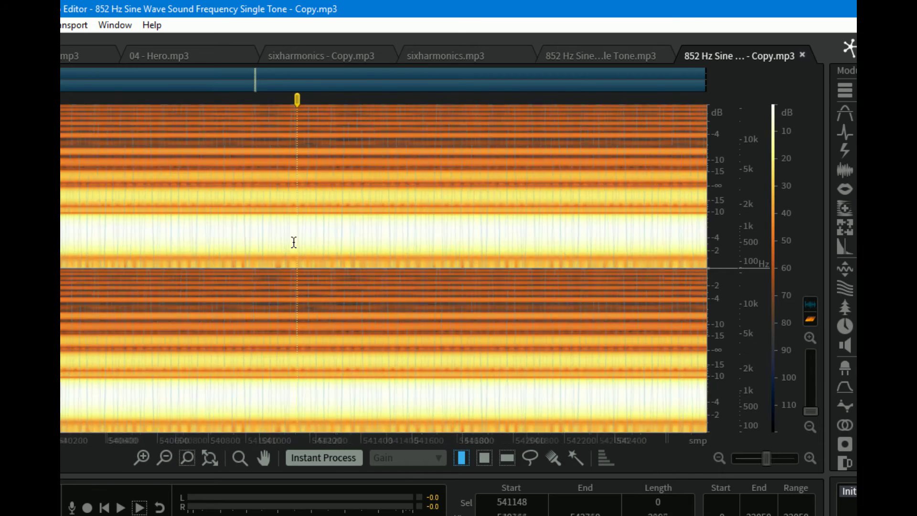
scroll(294, 242, "down", 6)
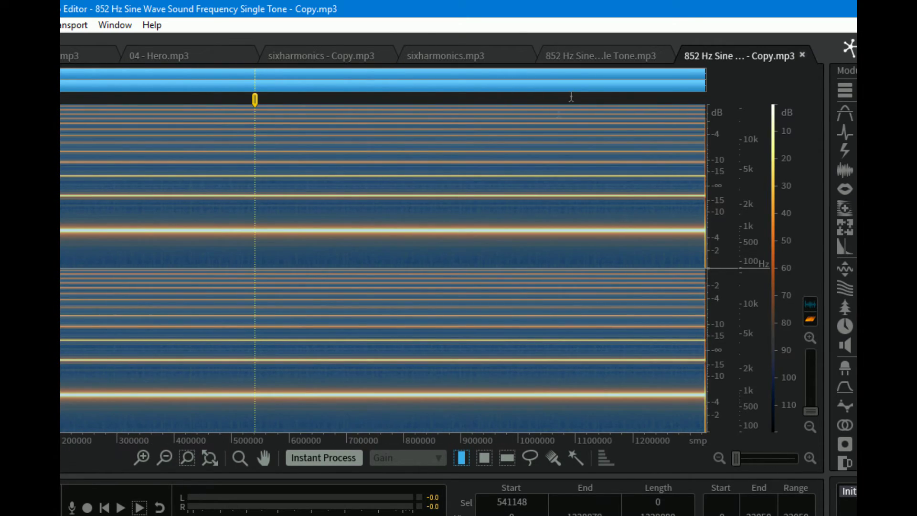
left_click(600, 53)
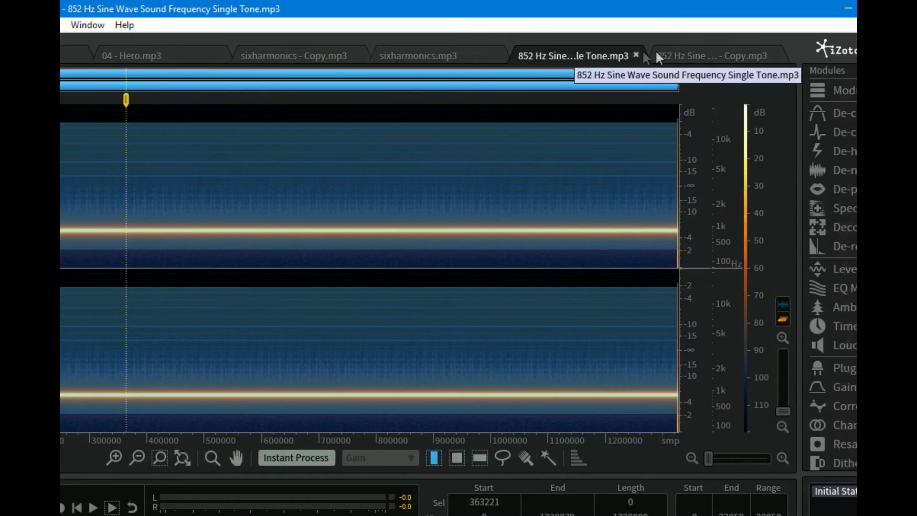
left_click(646, 56)
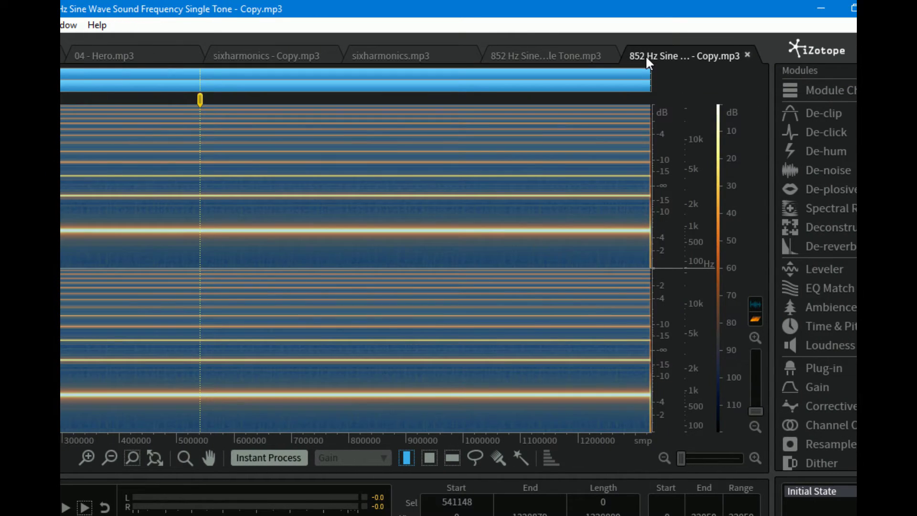
left_click(567, 54)
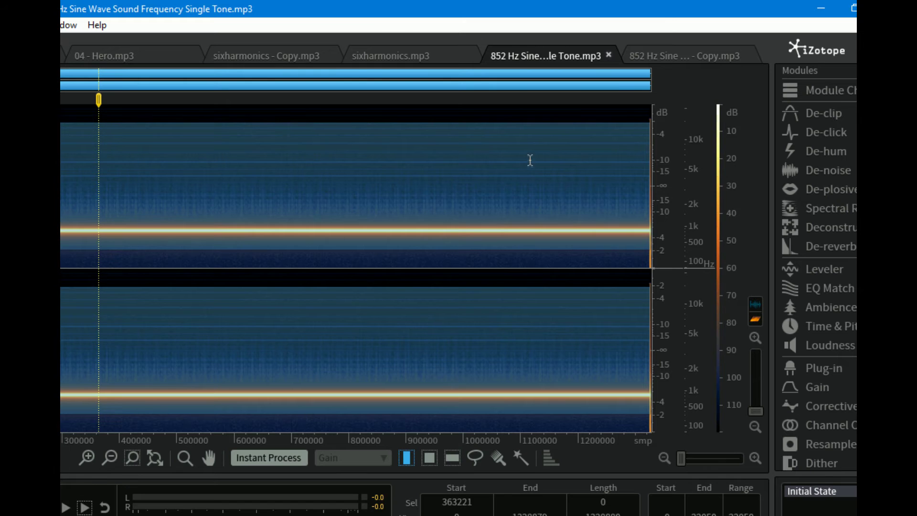
left_click(642, 59)
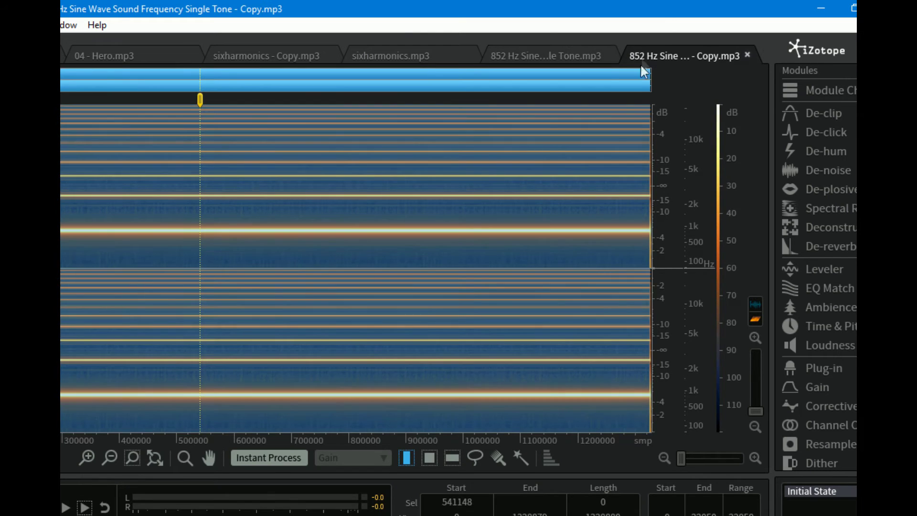